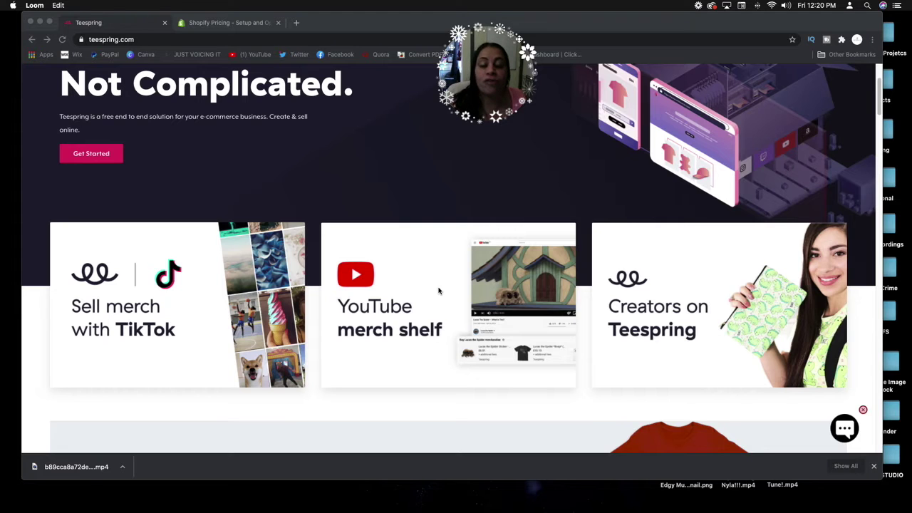
# Look through the recommended products and Staff Picks on the Teespring homepage
pyautogui.scroll(-15, 401, 342)
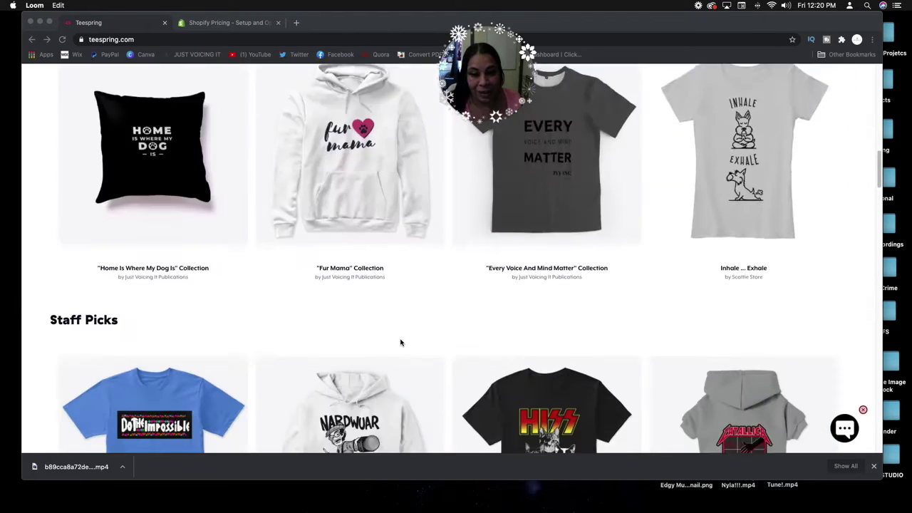
pyautogui.scroll(4, 402, 342)
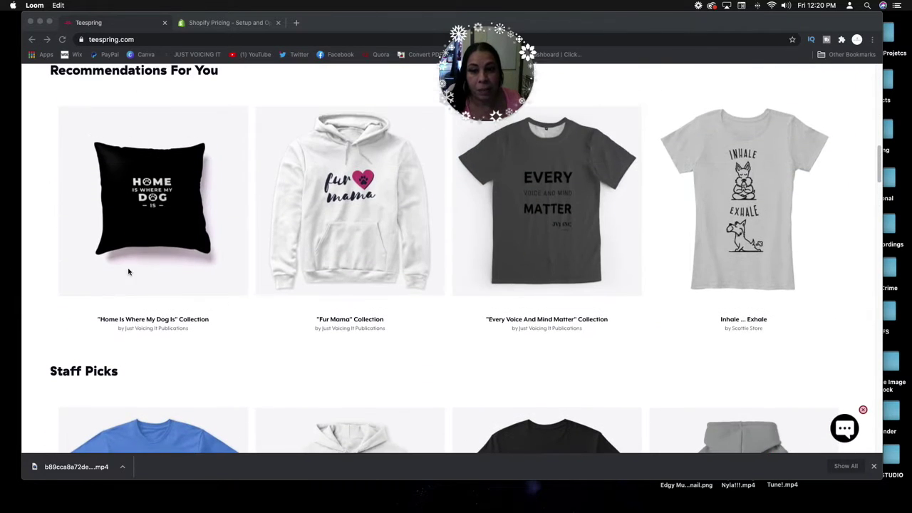
pyautogui.scroll(-3, 670, 404)
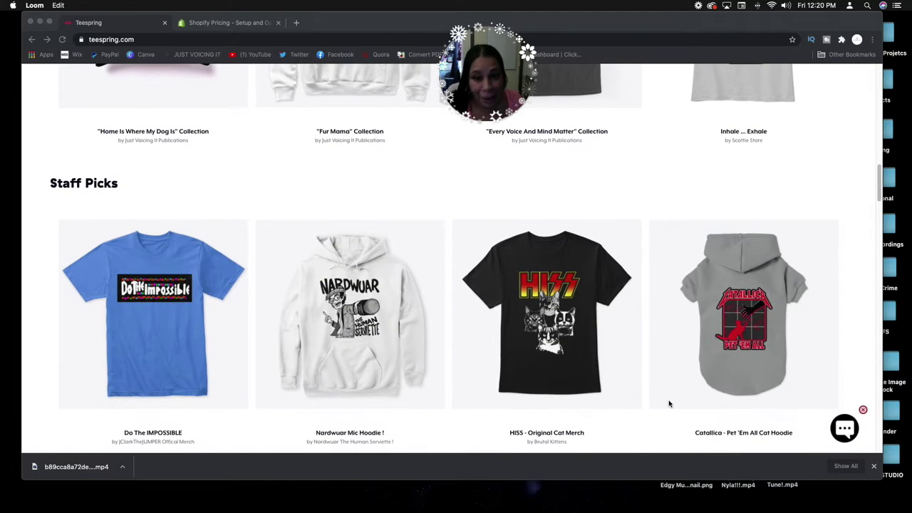
pyautogui.scroll(2, 613, 401)
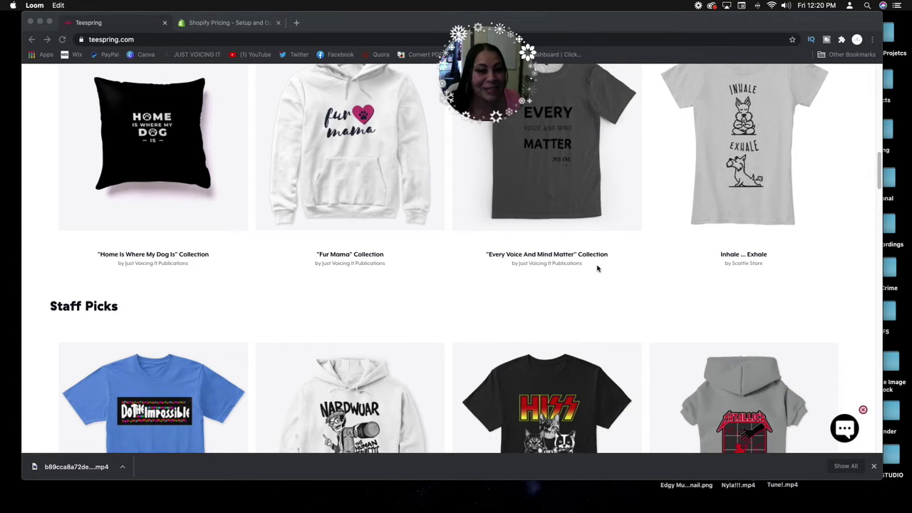
pyautogui.scroll(-2, 757, 303)
pyautogui.scroll(3, 754, 301)
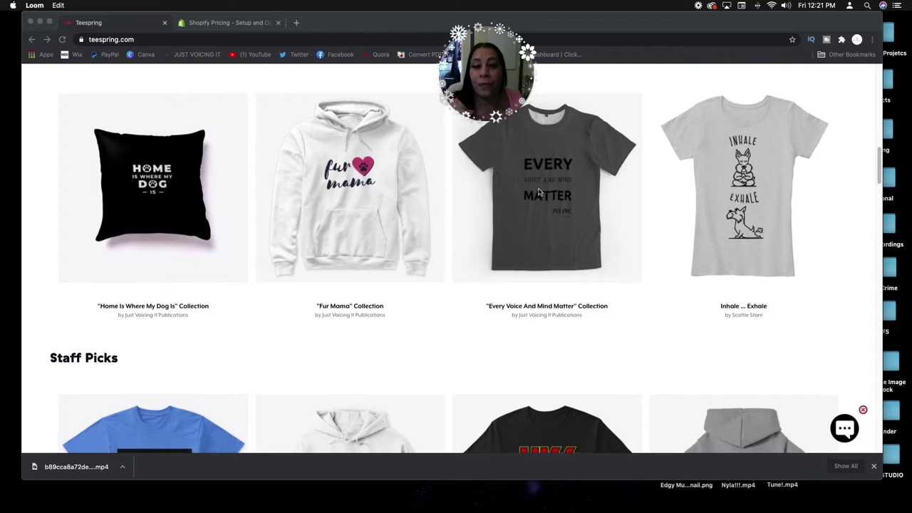
pyautogui.scroll(-1, 538, 206)
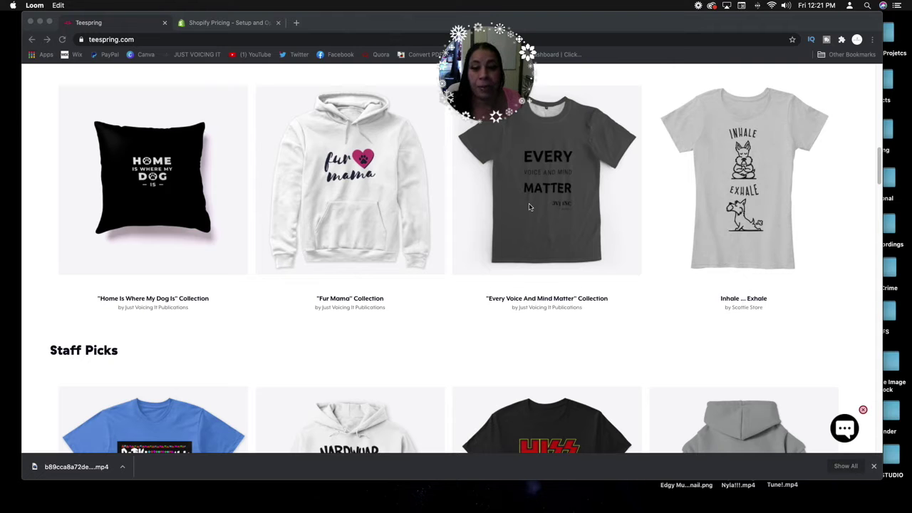
pyautogui.scroll(15, 529, 207)
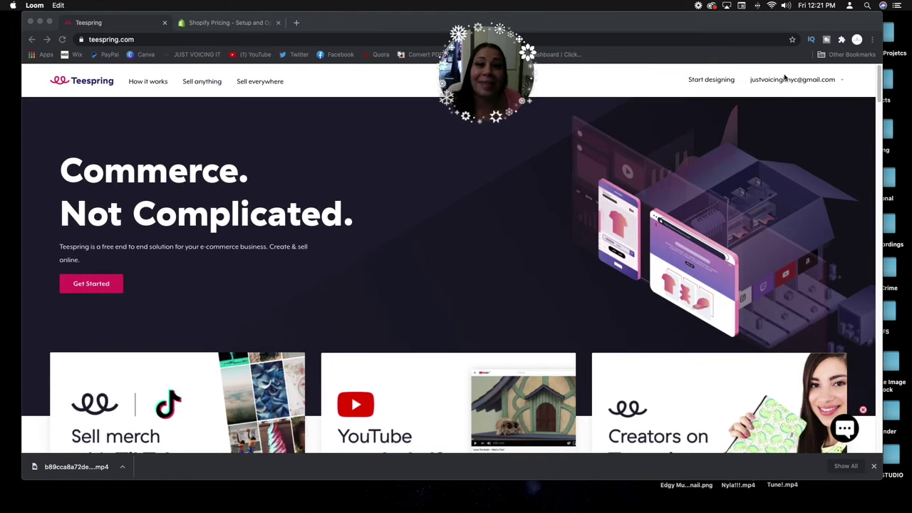
# Go to the seller dashboard home from the account options and open its Analytics page
pyautogui.click(783, 77)
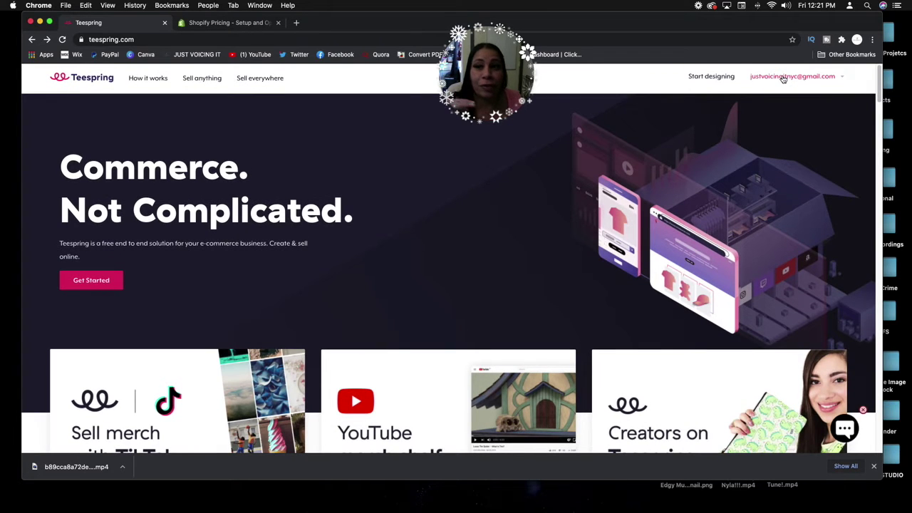
pyautogui.click(843, 77)
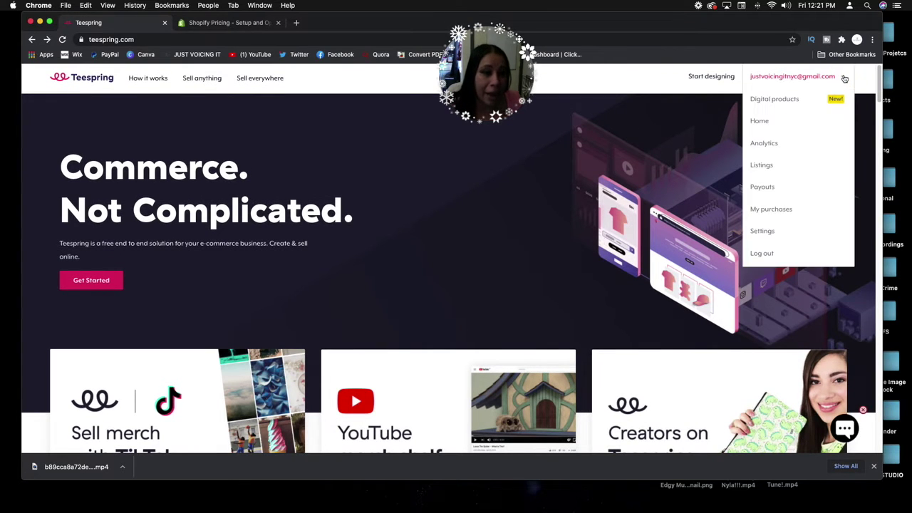
pyautogui.click(764, 123)
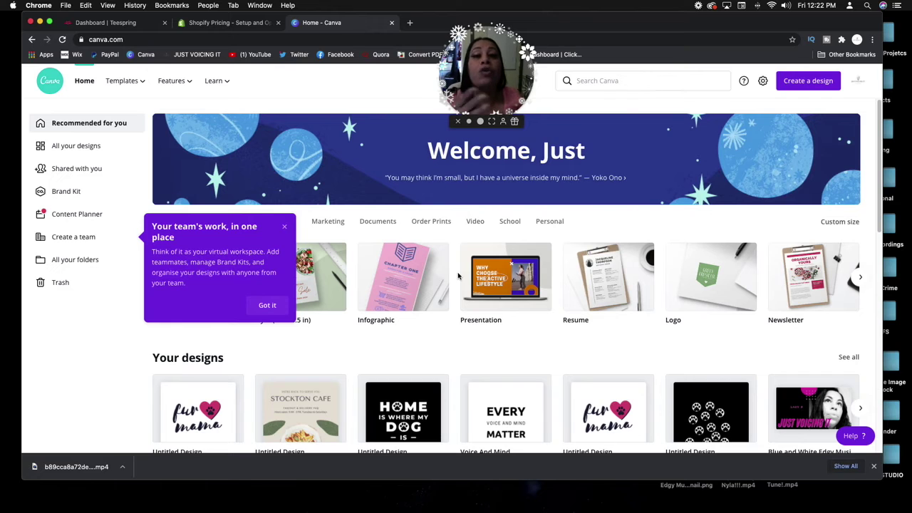
pyautogui.moveTo(219, 84)
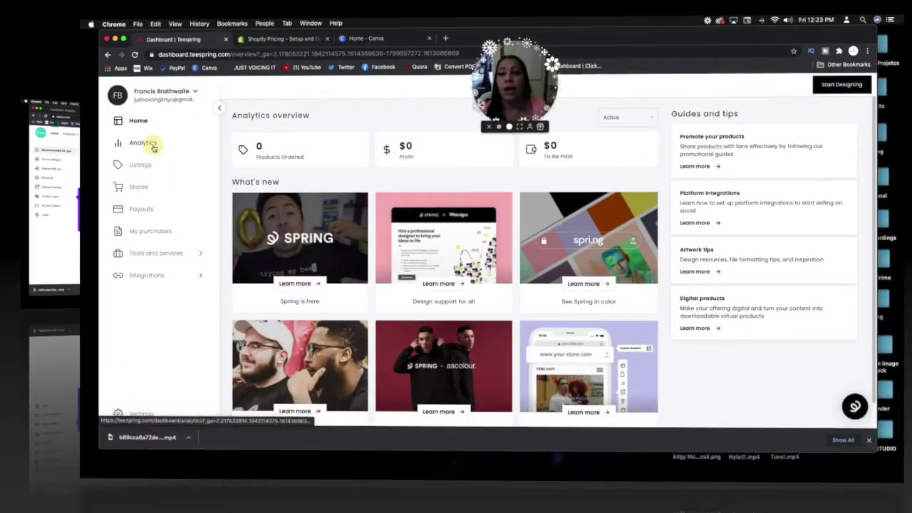
pyautogui.click(85, 141)
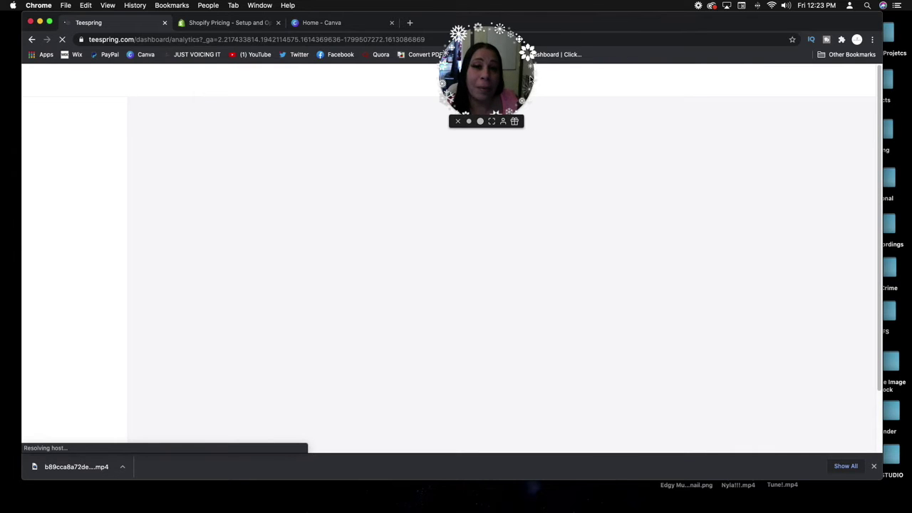
pyautogui.moveTo(530, 79); pyautogui.dragTo(604, 55)
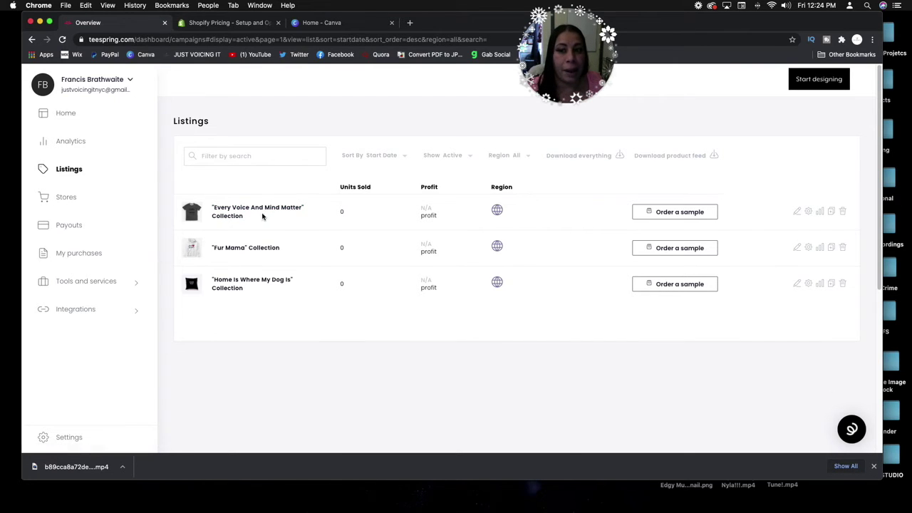
# Open the "Every Voice And Mind Matter" listing and preview its mug in light grey and magenta, dismissing the sign-up offer
pyautogui.click(222, 215)
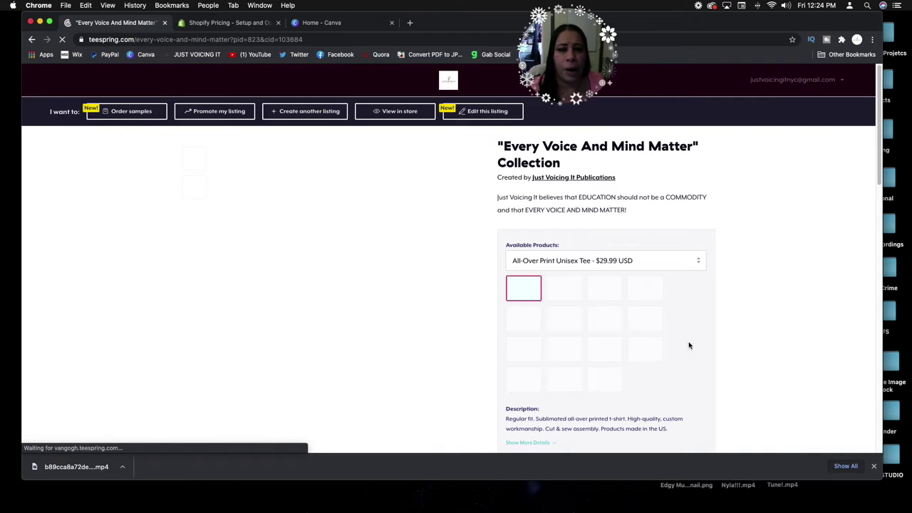
pyautogui.scroll(-3, 668, 330)
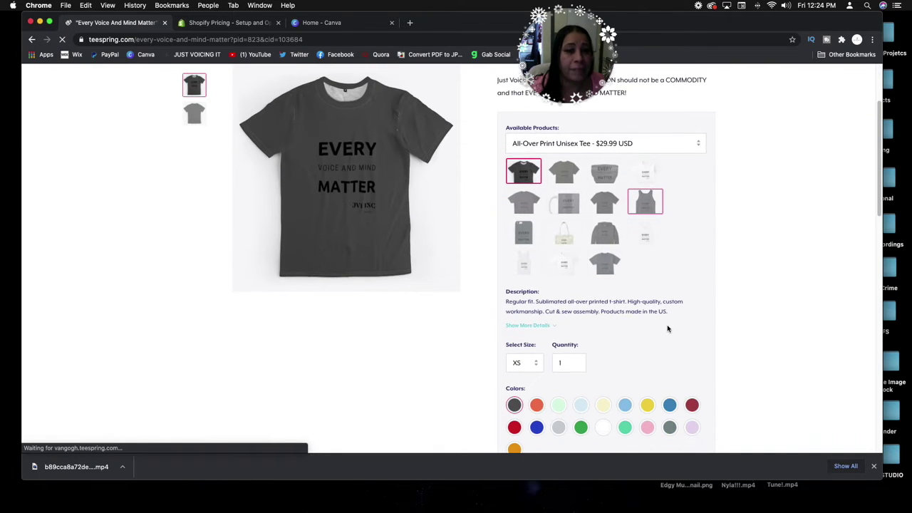
pyautogui.click(567, 211)
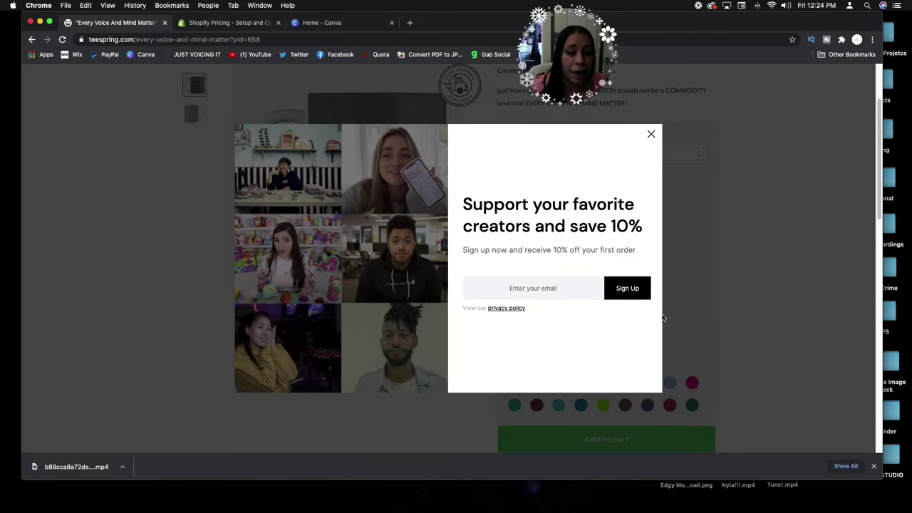
pyautogui.click(652, 134)
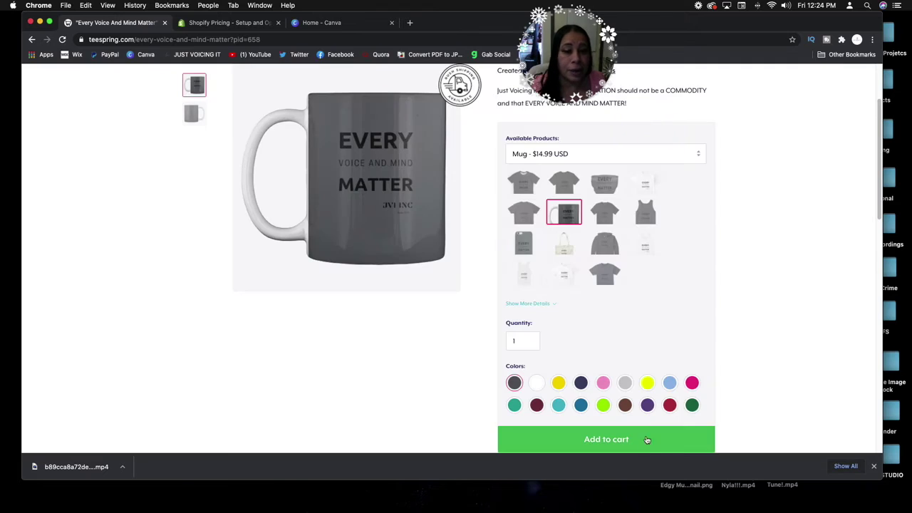
pyautogui.click(624, 385)
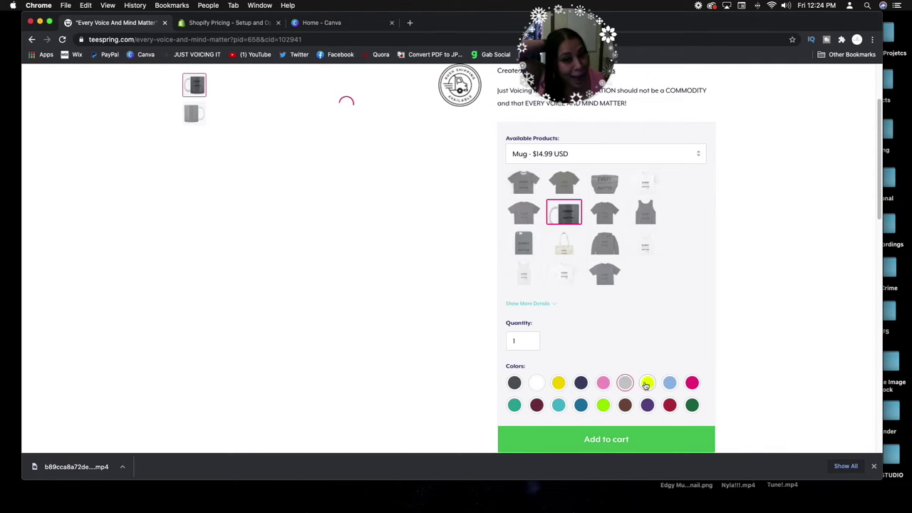
pyautogui.click(693, 386)
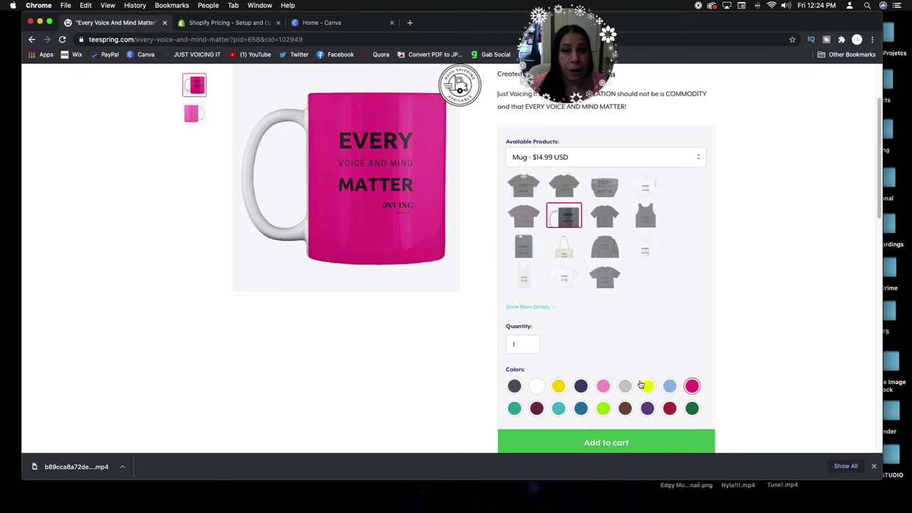
# Preview the listing's All-Over Print Unisex Tee in red
pyautogui.click(519, 183)
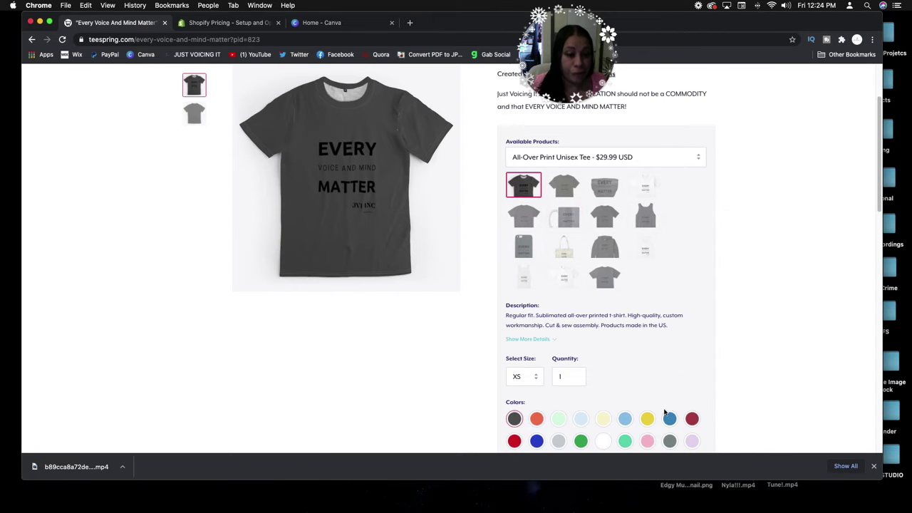
pyautogui.click(515, 441)
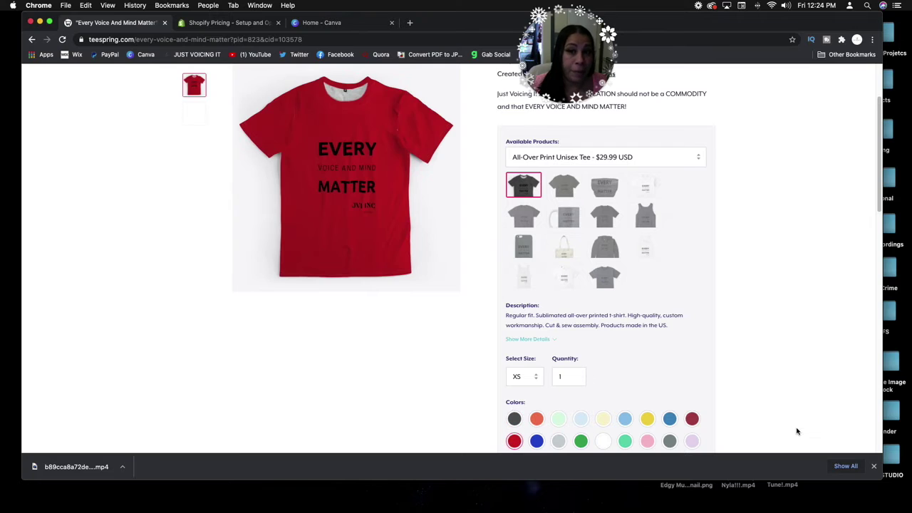
pyautogui.scroll(2, 684, 242)
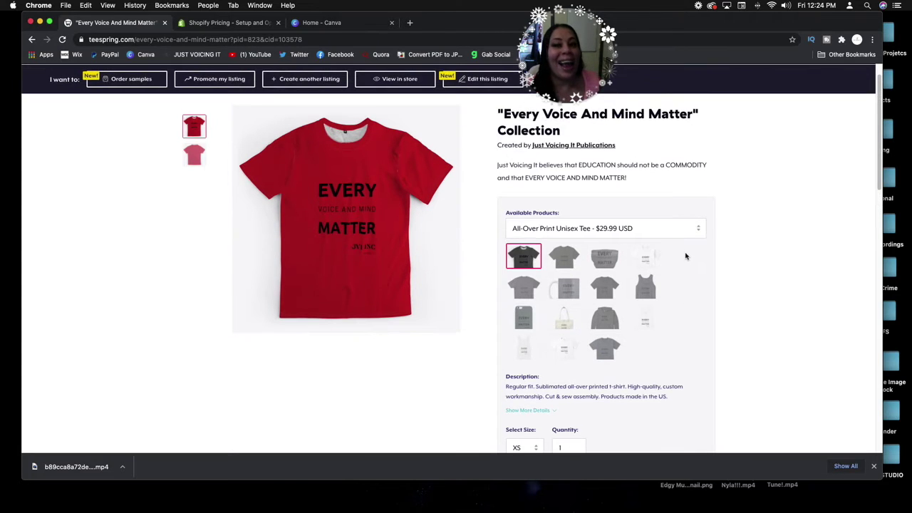
# Return to the listings, open the "Fur Mama" Collection and preview its Premium Pullover Hoodie in red, blue and grey
pyautogui.click(32, 41)
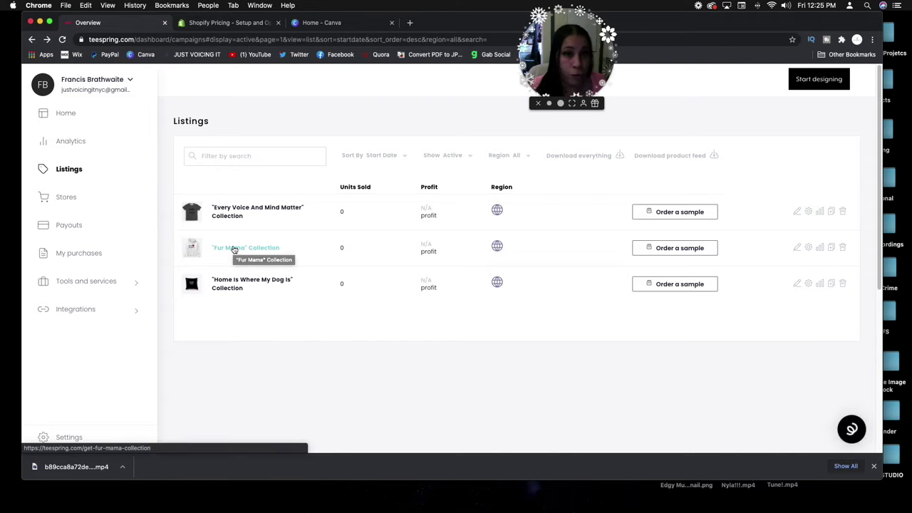
pyautogui.click(234, 249)
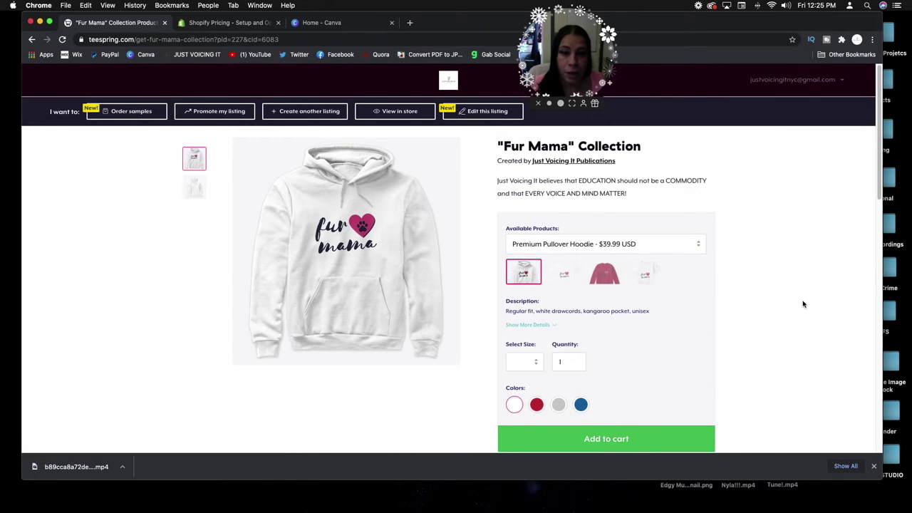
pyautogui.scroll(-2, 800, 304)
pyautogui.click(537, 348)
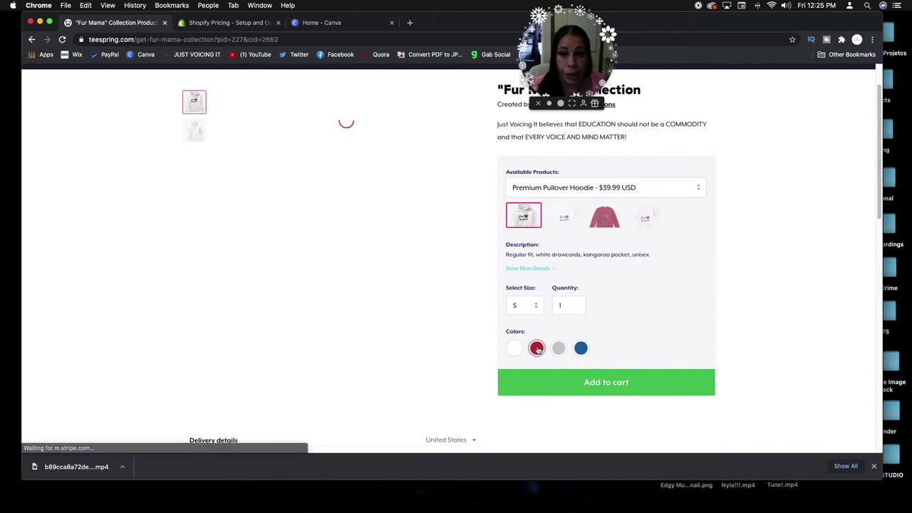
pyautogui.click(580, 348)
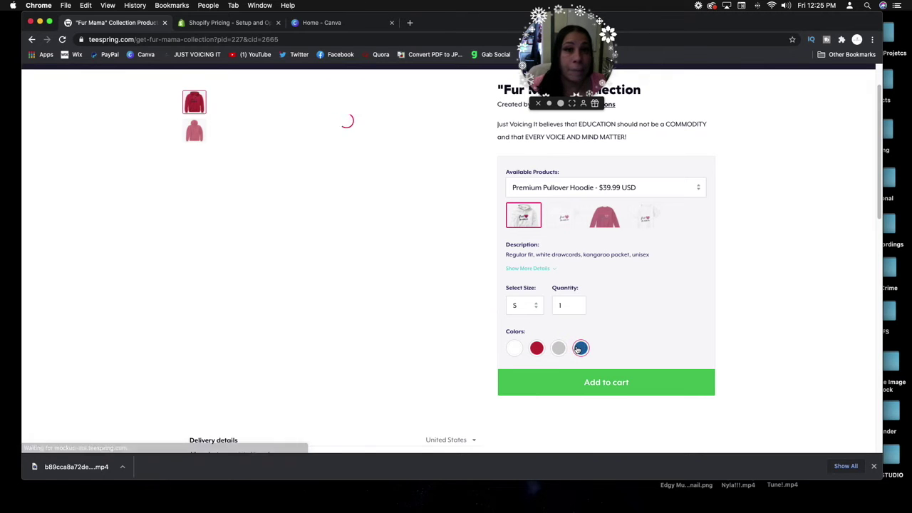
pyautogui.click(559, 348)
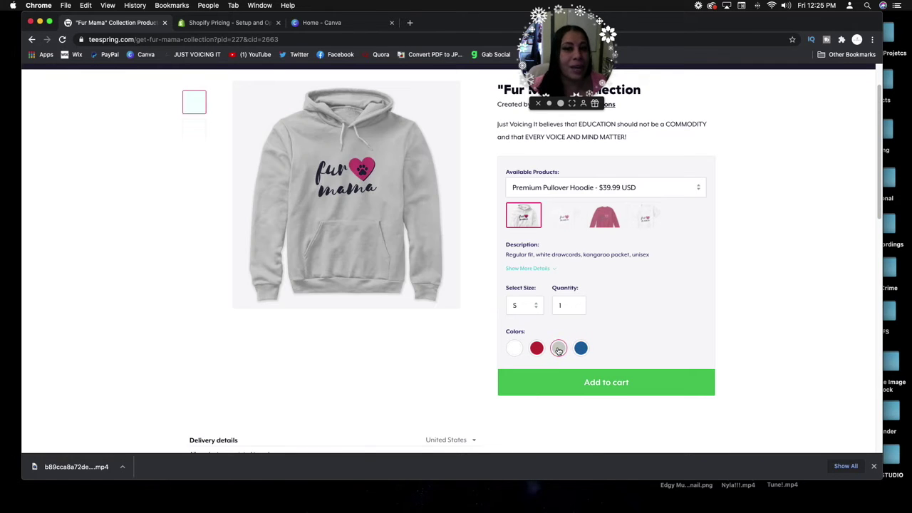
# Review the rest of the hoodie listing, then open the Just Voicing It Publications store and browse its products
pyautogui.scroll(-3, 302, 345)
pyautogui.scroll(-10, 301, 345)
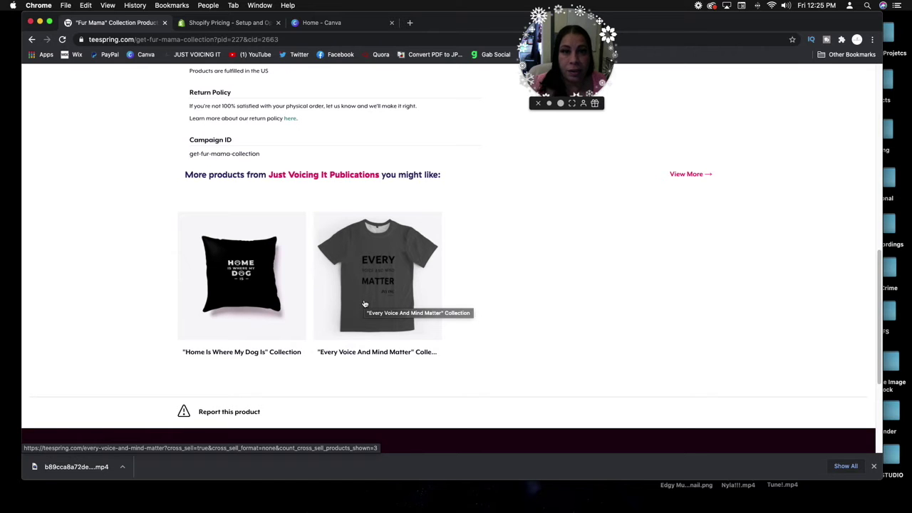
pyautogui.scroll(10, 521, 332)
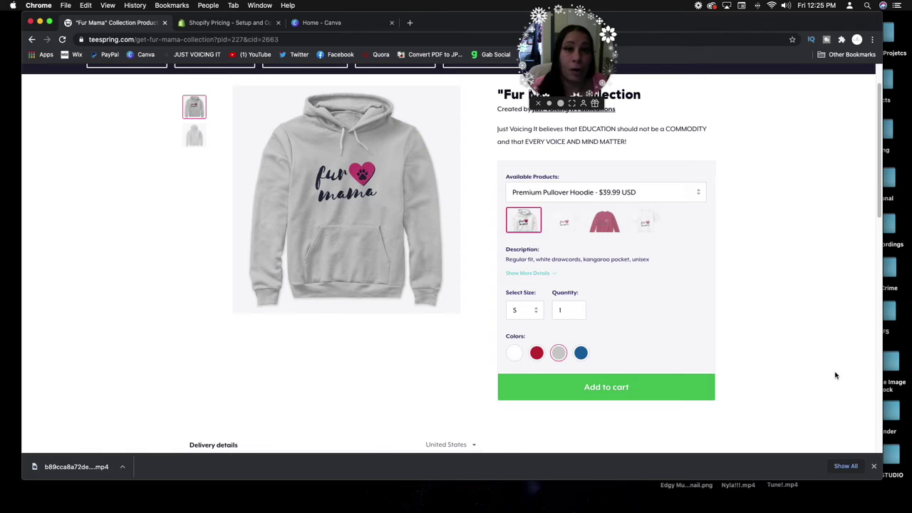
pyautogui.scroll(2, 836, 374)
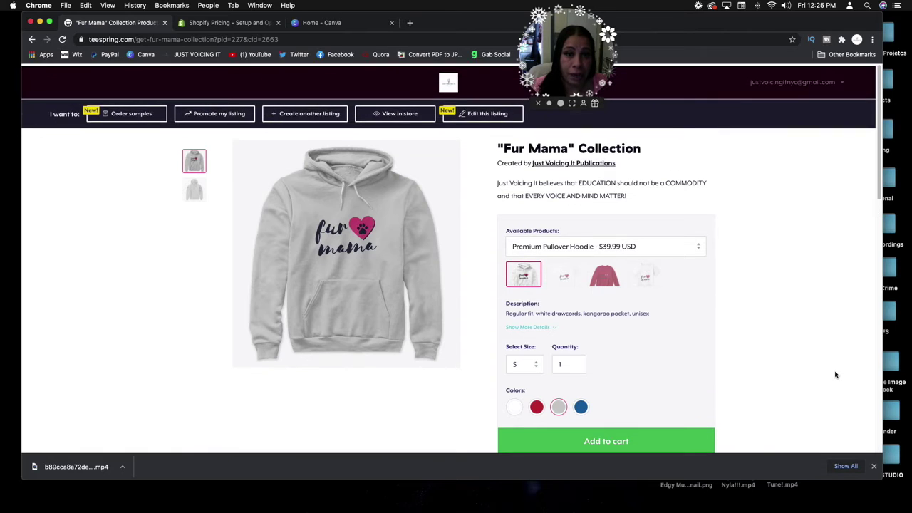
pyautogui.click(565, 162)
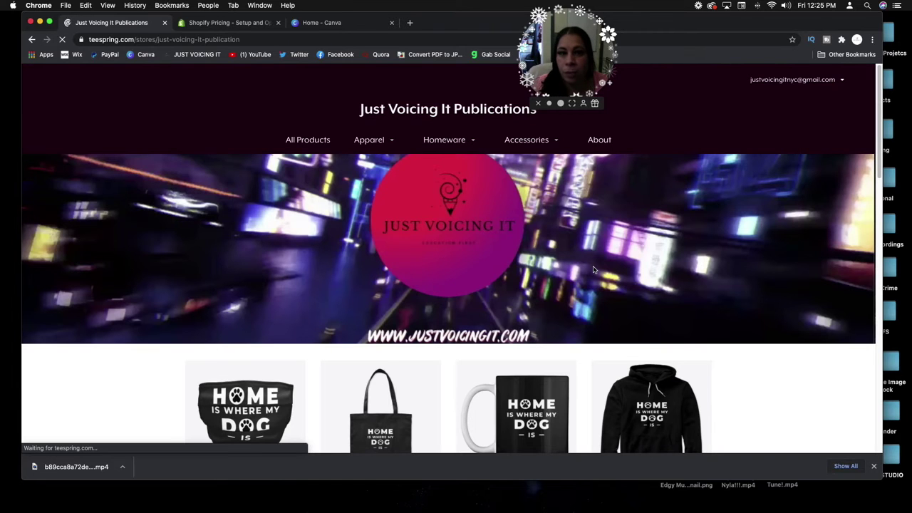
pyautogui.scroll(-5, 594, 270)
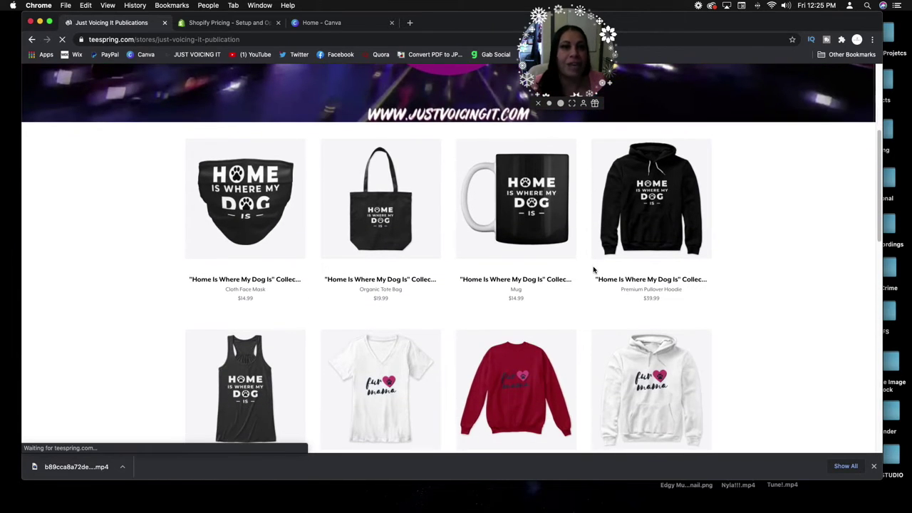
pyautogui.scroll(-5, 594, 270)
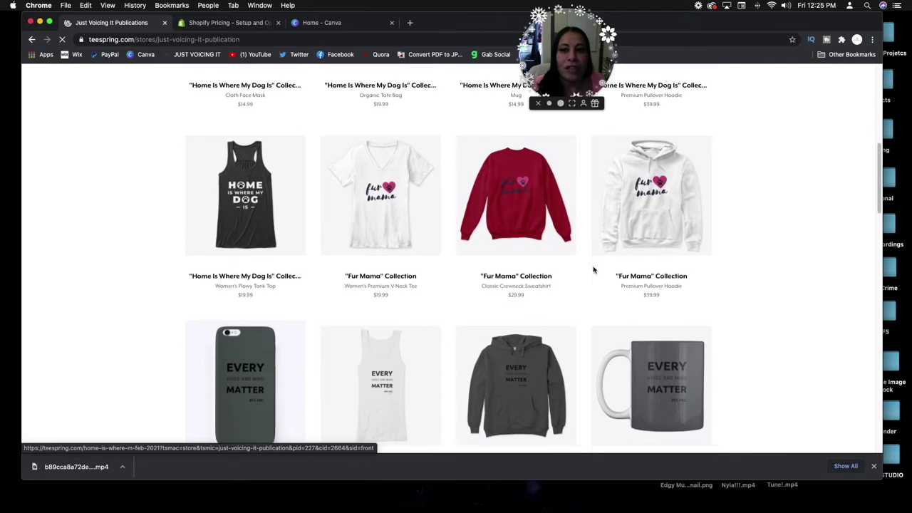
pyautogui.scroll(-6, 594, 269)
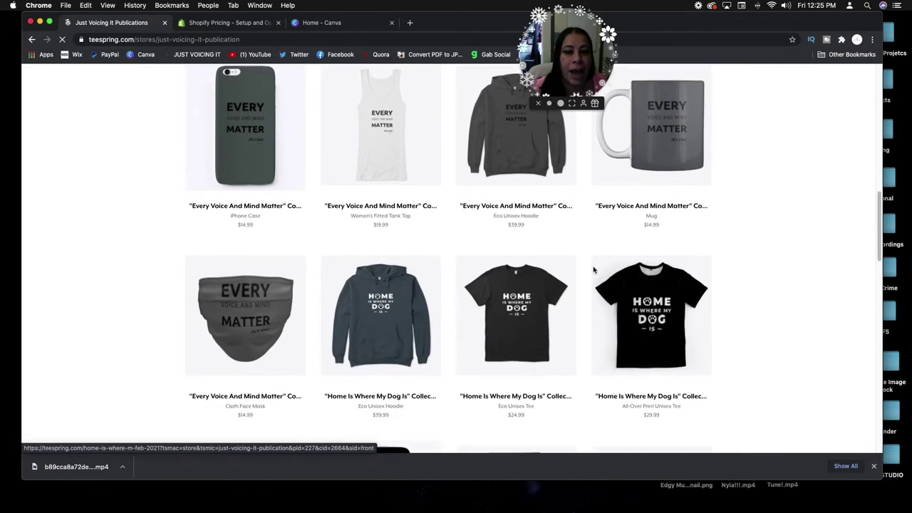
pyautogui.scroll(-2, 593, 269)
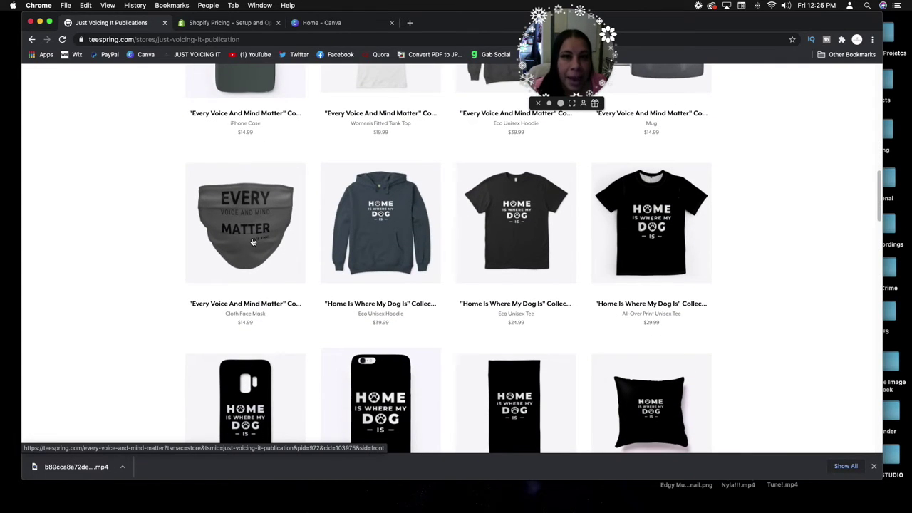
# Browse the Just Voicing It Publications store's full product range to the end and return to its banner
pyautogui.scroll(-3, 577, 335)
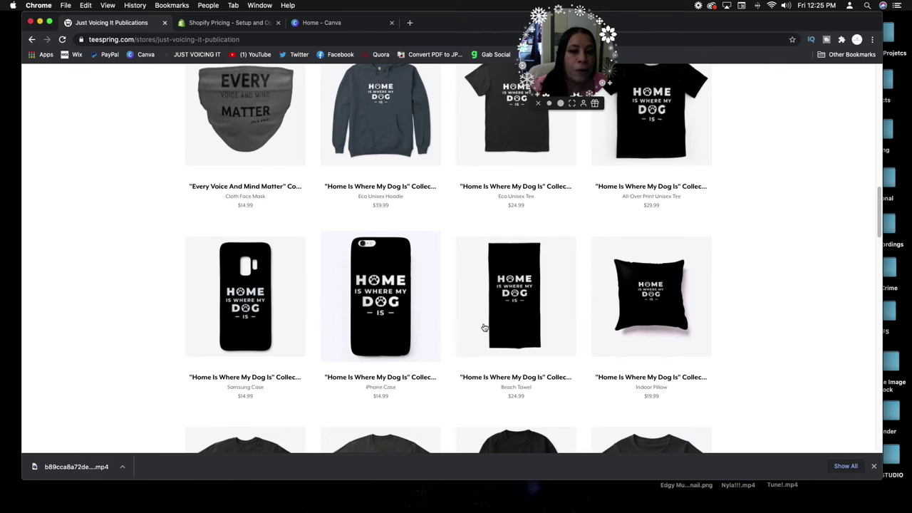
pyautogui.scroll(-6, 484, 327)
pyautogui.scroll(11, 485, 326)
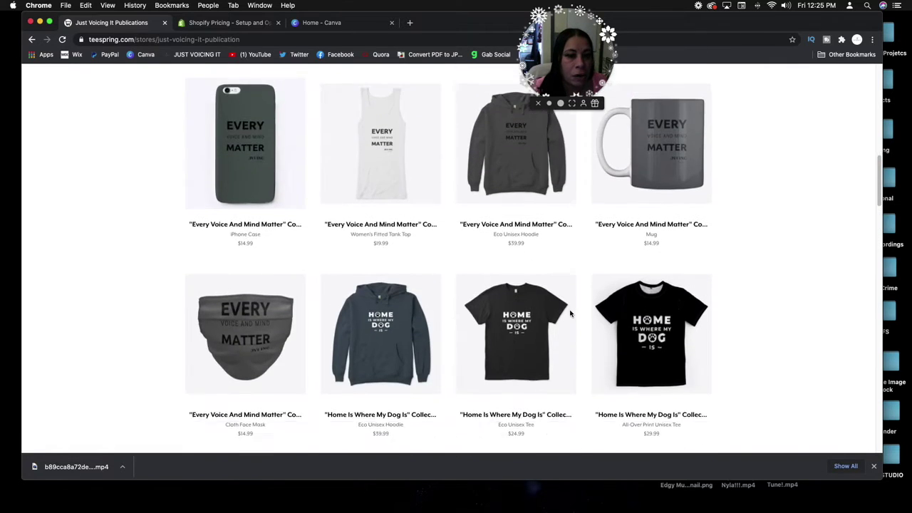
pyautogui.scroll(-12, 570, 314)
pyautogui.scroll(-6, 666, 367)
pyautogui.scroll(2, 534, 221)
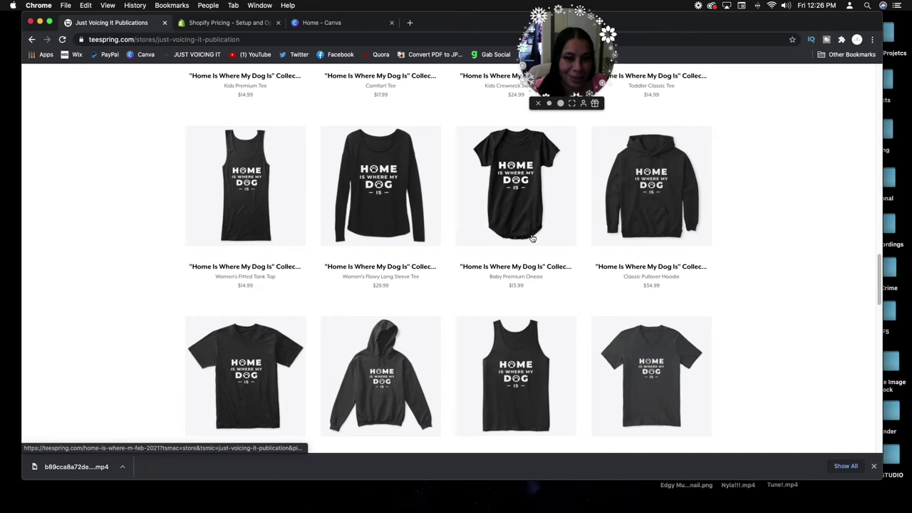
pyautogui.scroll(-10, 533, 239)
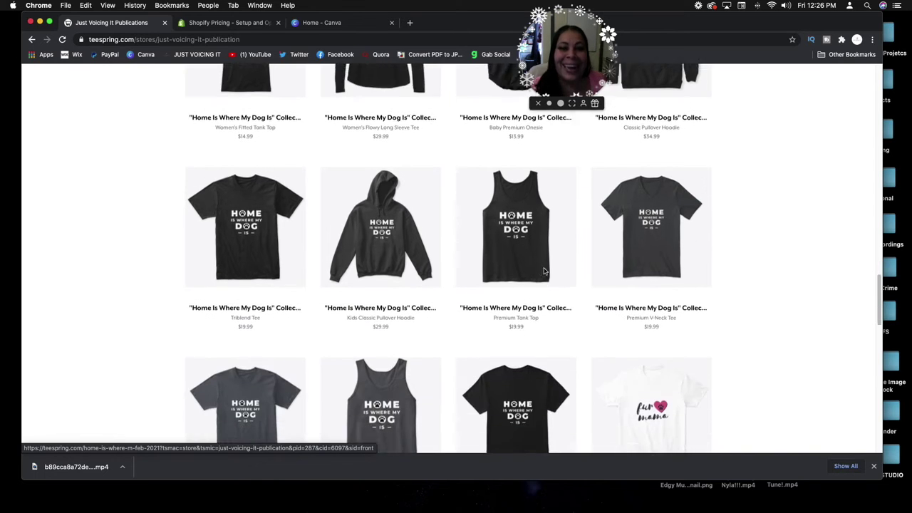
pyautogui.scroll(-3, 544, 271)
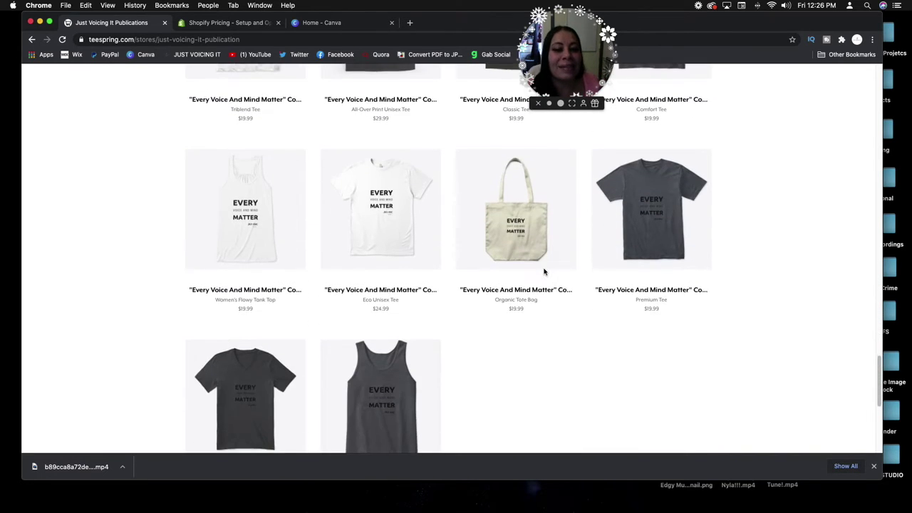
pyautogui.scroll(8, 544, 271)
pyautogui.scroll(15, 544, 271)
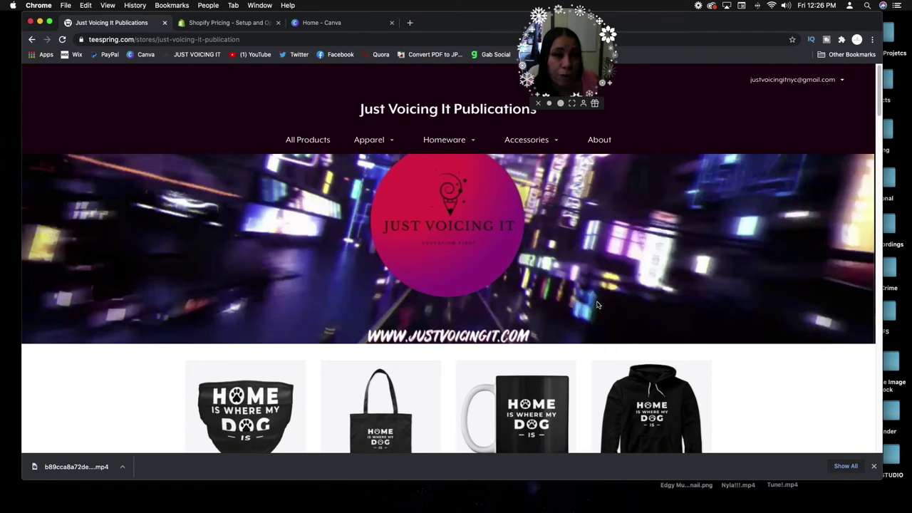
# Copy the store's web address and publish it as a public post on Facebook in a new browser tab
pyautogui.click(163, 38)
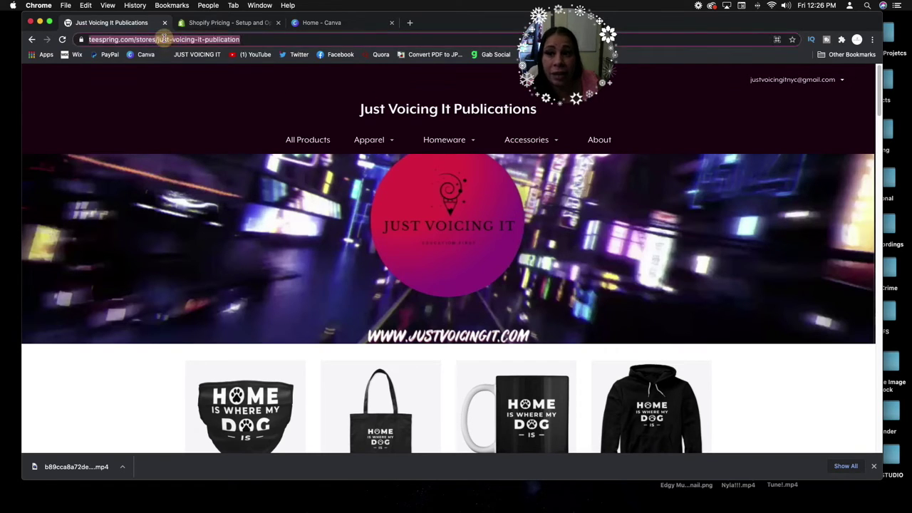
pyautogui.rightClick(204, 40)
pyautogui.click(228, 99)
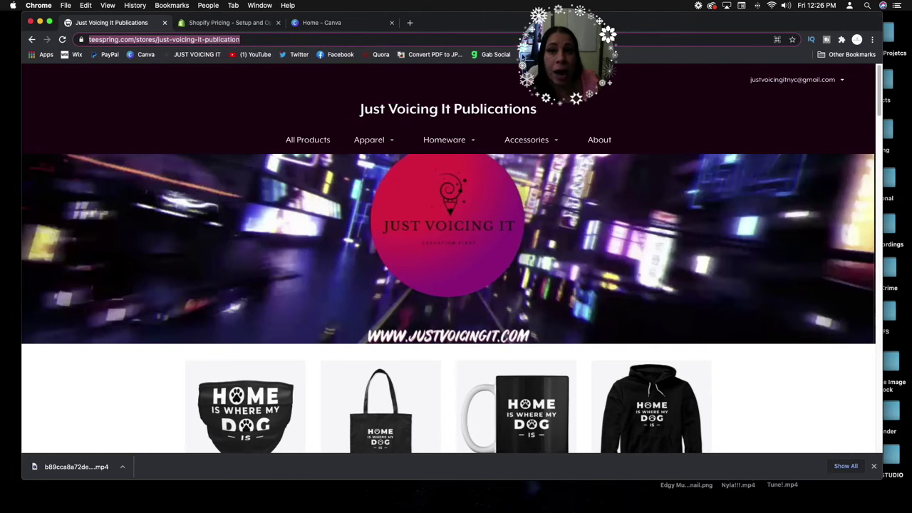
pyautogui.click(410, 24)
pyautogui.click(340, 55)
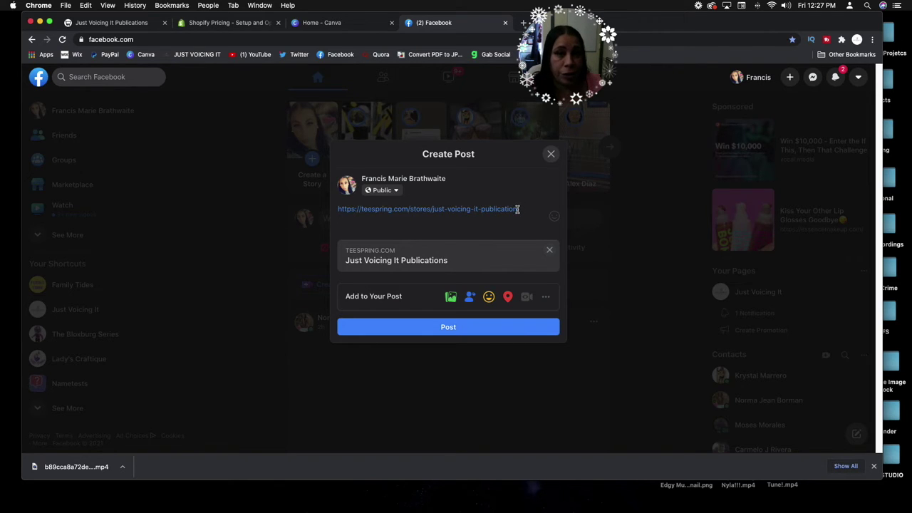
pyautogui.click(449, 328)
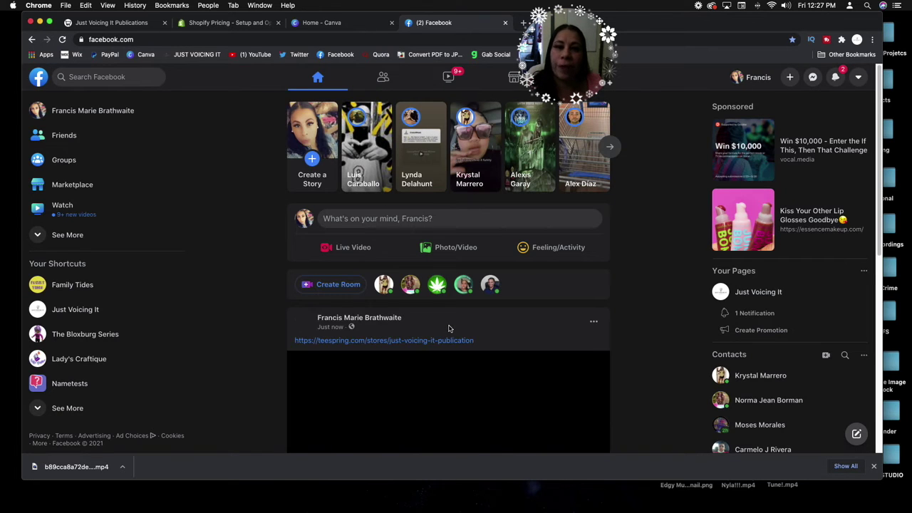
# Review the published store link post in the Facebook feed and move it to the trash
pyautogui.scroll(-4, 575, 389)
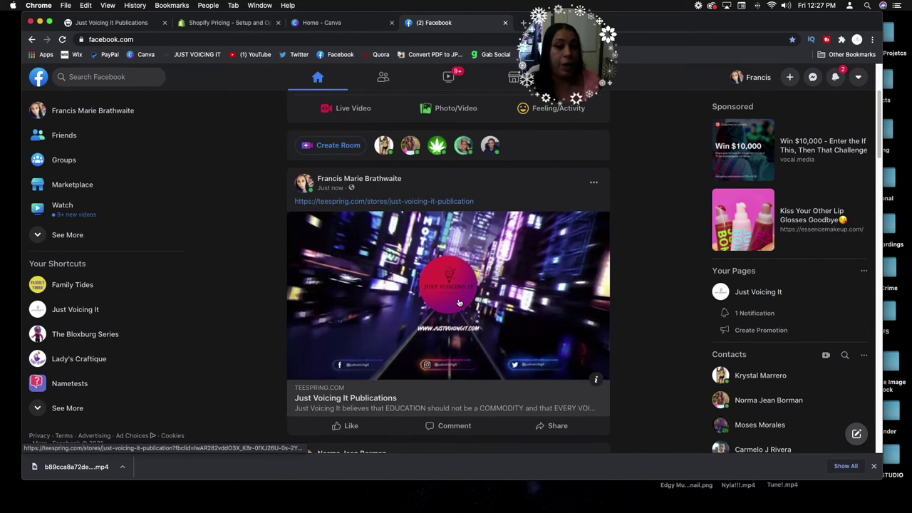
pyautogui.scroll(-2, 548, 370)
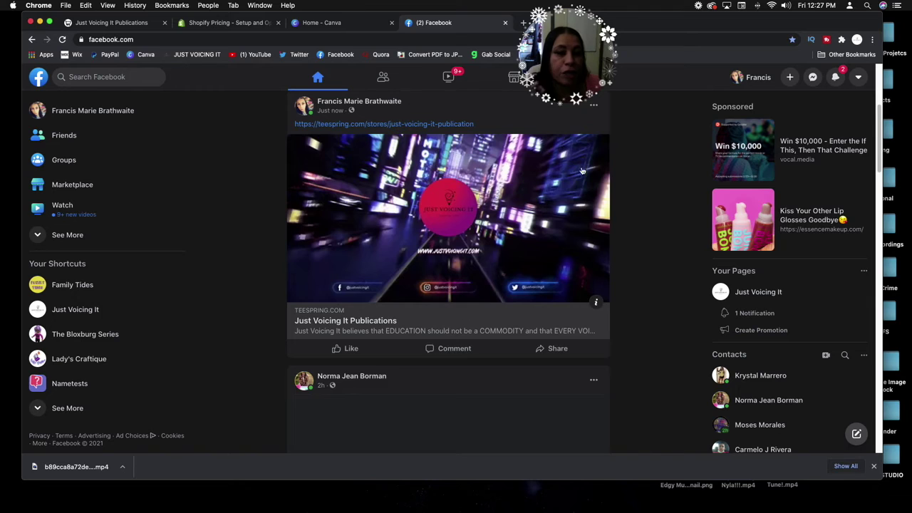
pyautogui.scroll(1, 581, 171)
pyautogui.click(593, 147)
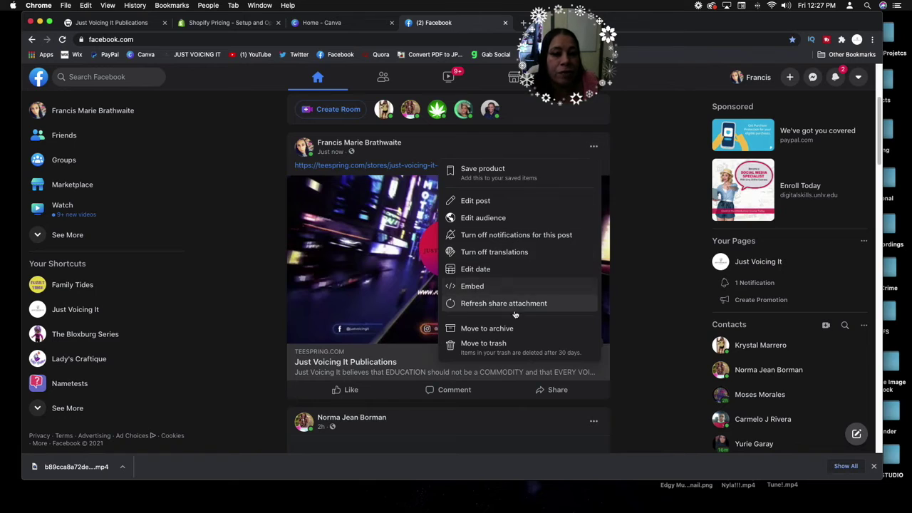
pyautogui.click(502, 347)
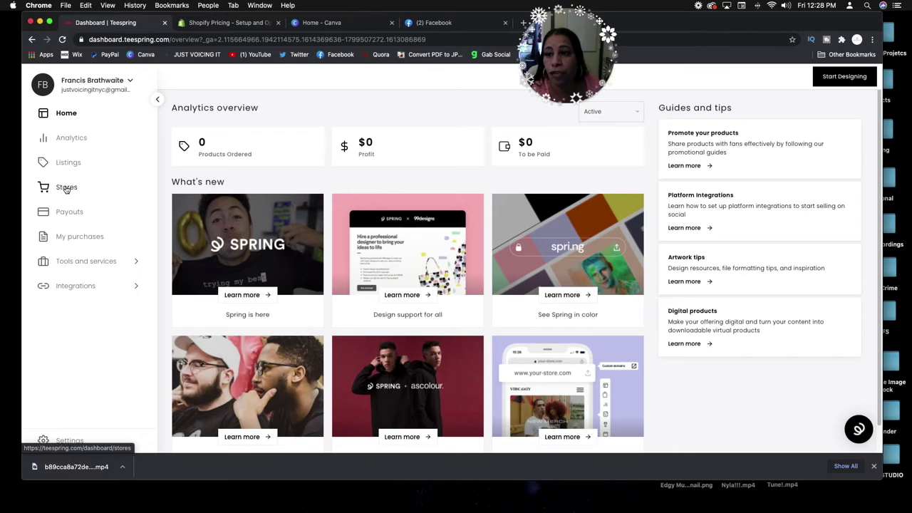
# Look through Stores and Cross-Sells in the Teespring dashboard, then open the Just Voicing It Publications storefront for editing
pyautogui.click(66, 188)
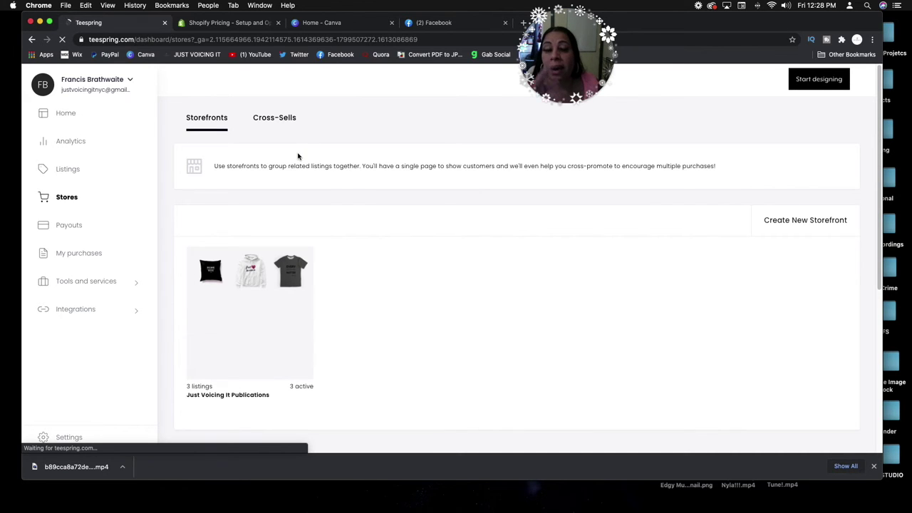
pyautogui.click(275, 121)
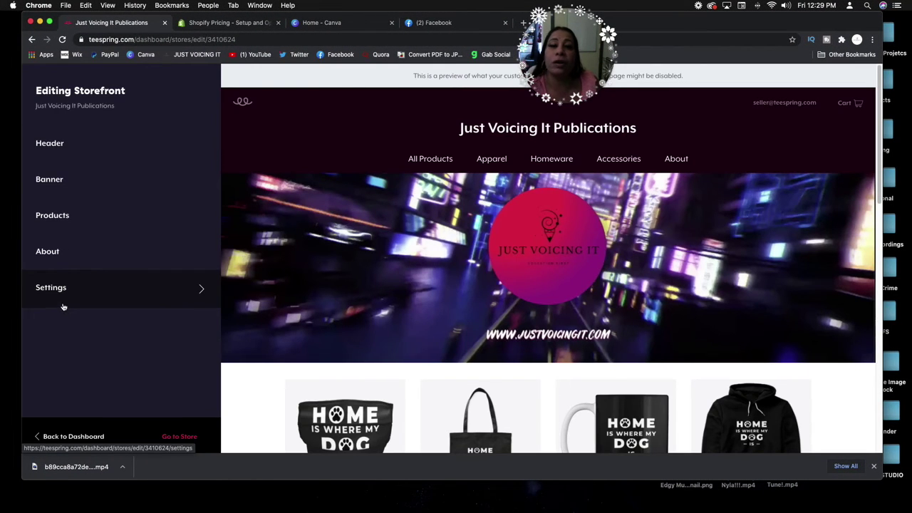
pyautogui.scroll(-5, 379, 188)
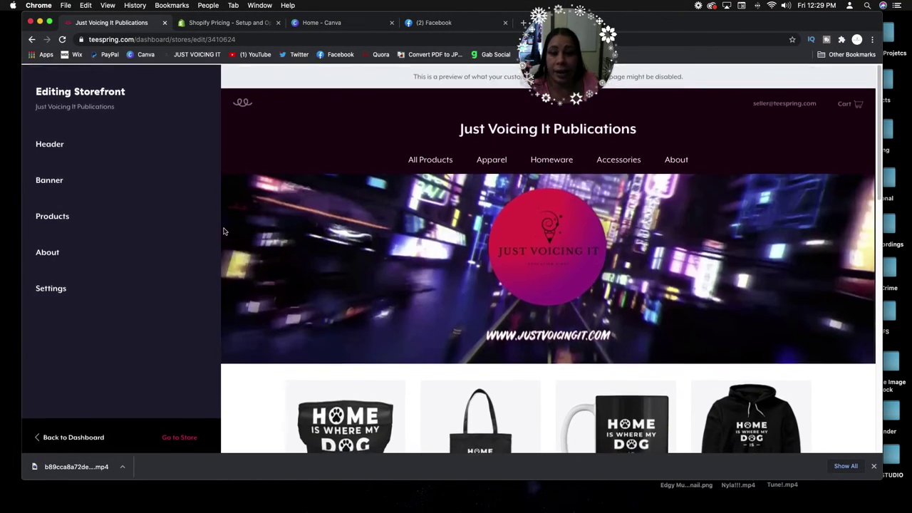
# Examine the storefront's header settings and the store theme color picker, leaving the color as it is
pyautogui.click(88, 143)
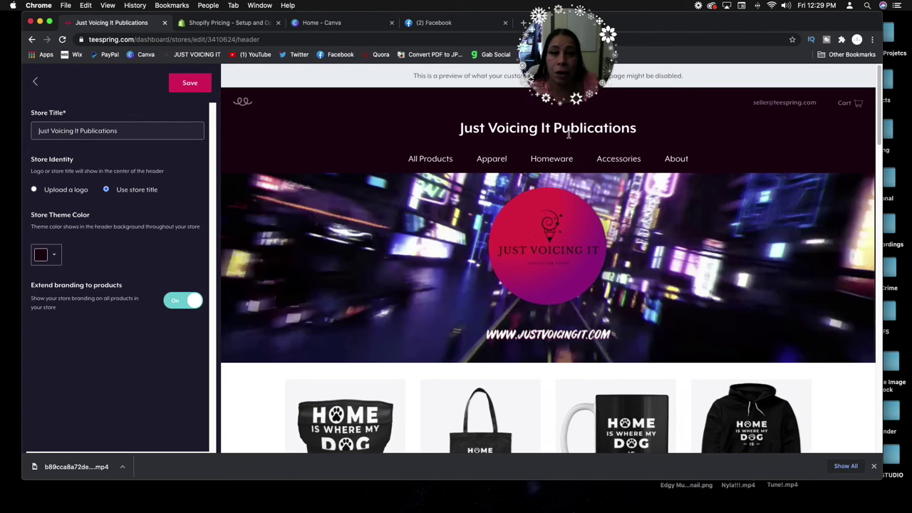
pyautogui.click(55, 259)
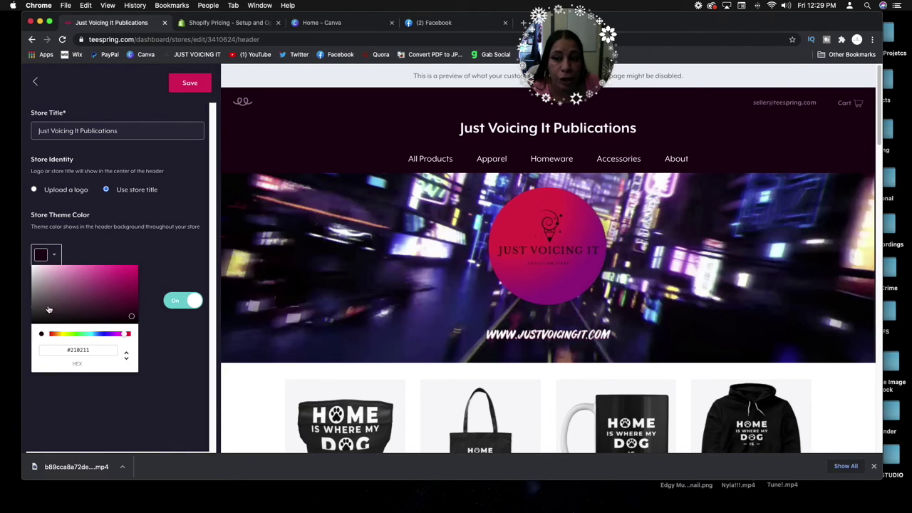
pyautogui.click(144, 242)
pyautogui.click(35, 83)
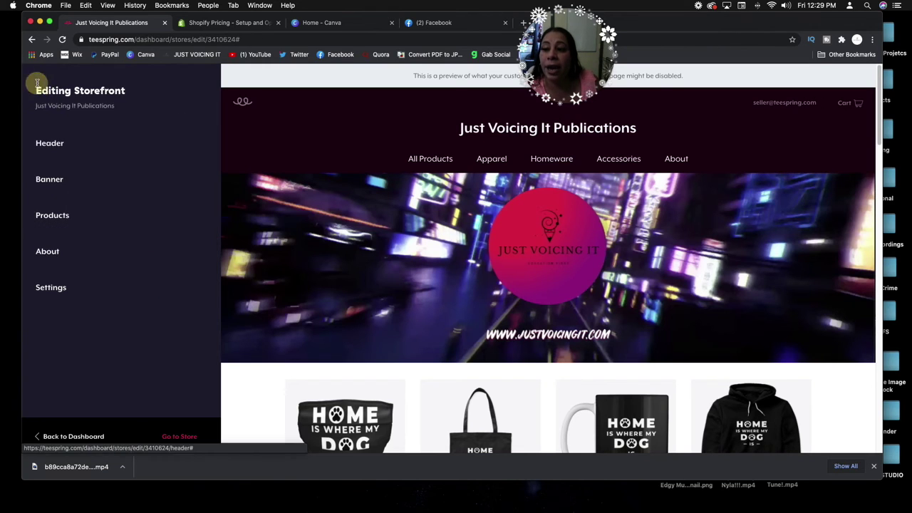
# Open the storefront's banner settings, then view the list of products in the store
pyautogui.click(155, 181)
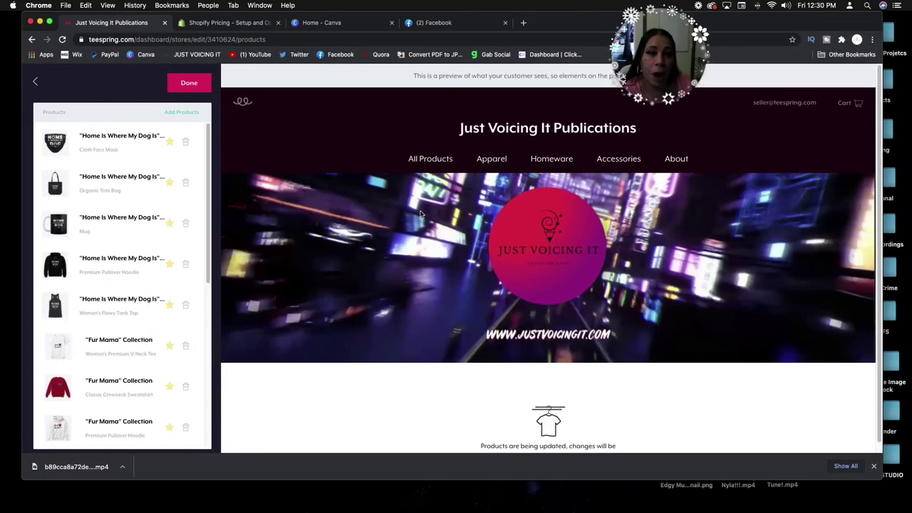
pyautogui.scroll(-1, 371, 310)
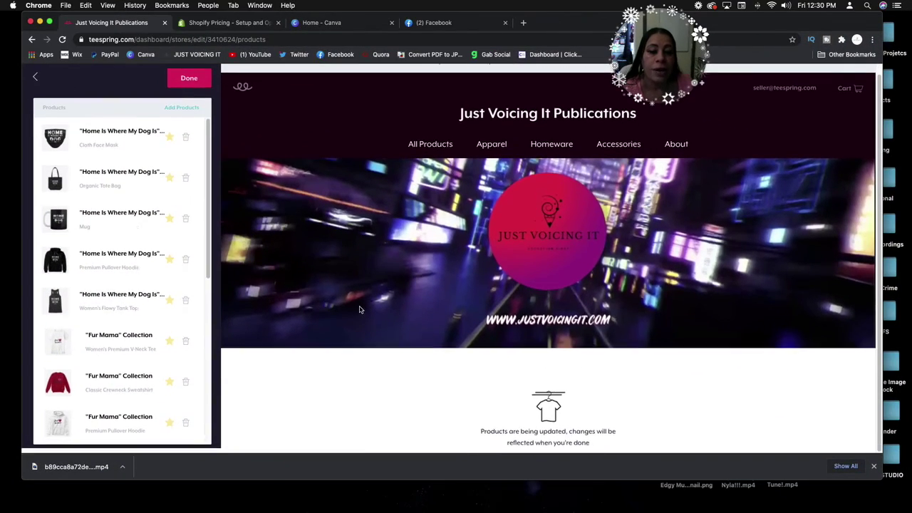